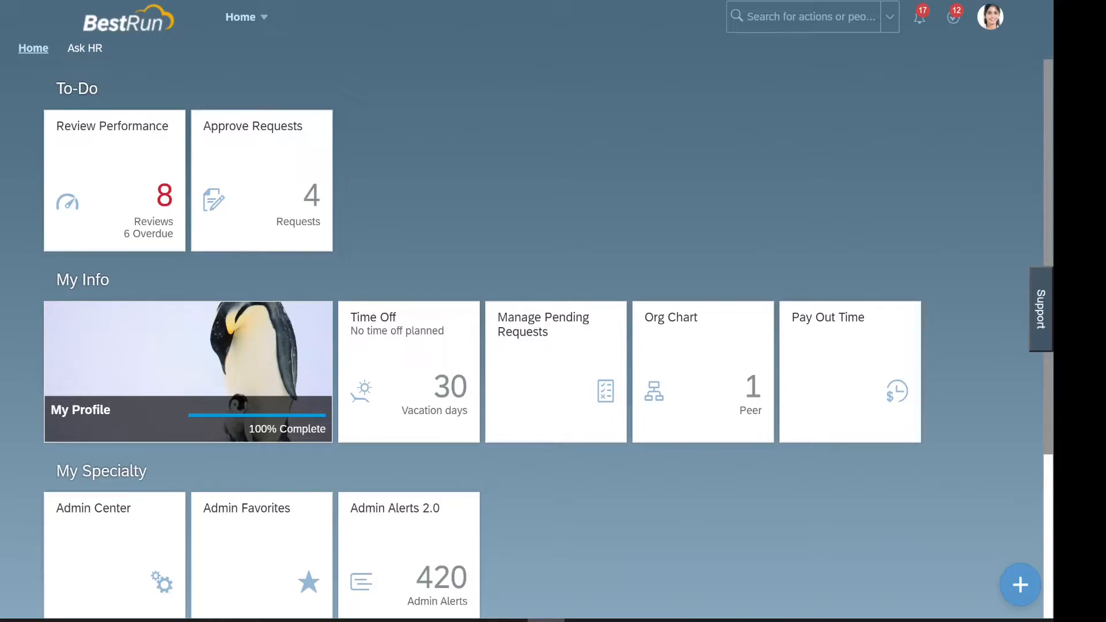
pyautogui.click(756, 18)
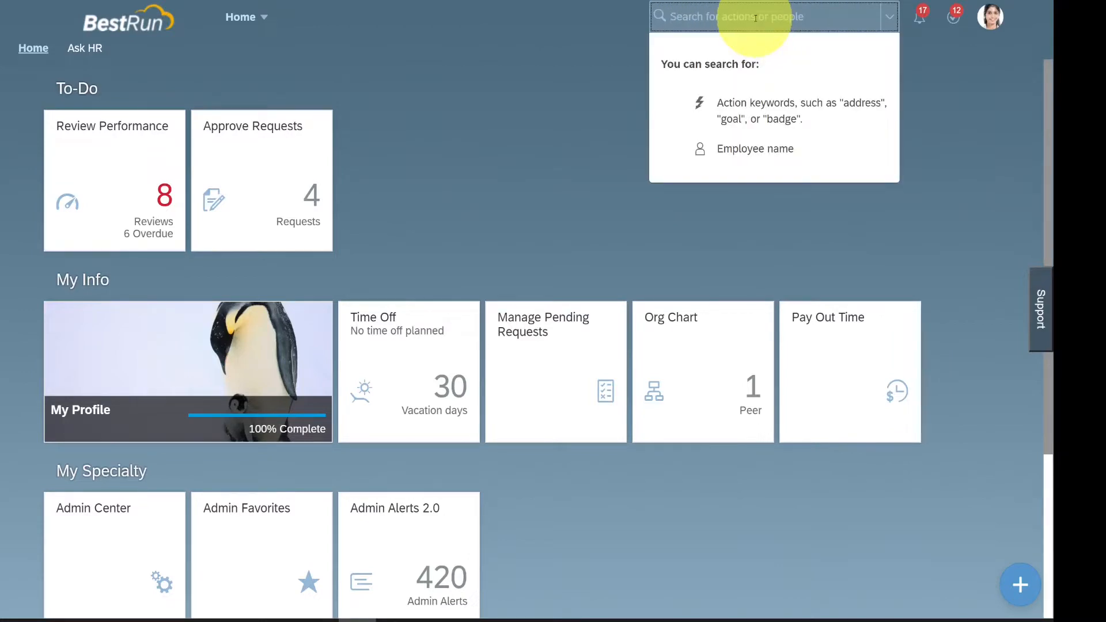
pyautogui.write('provi')
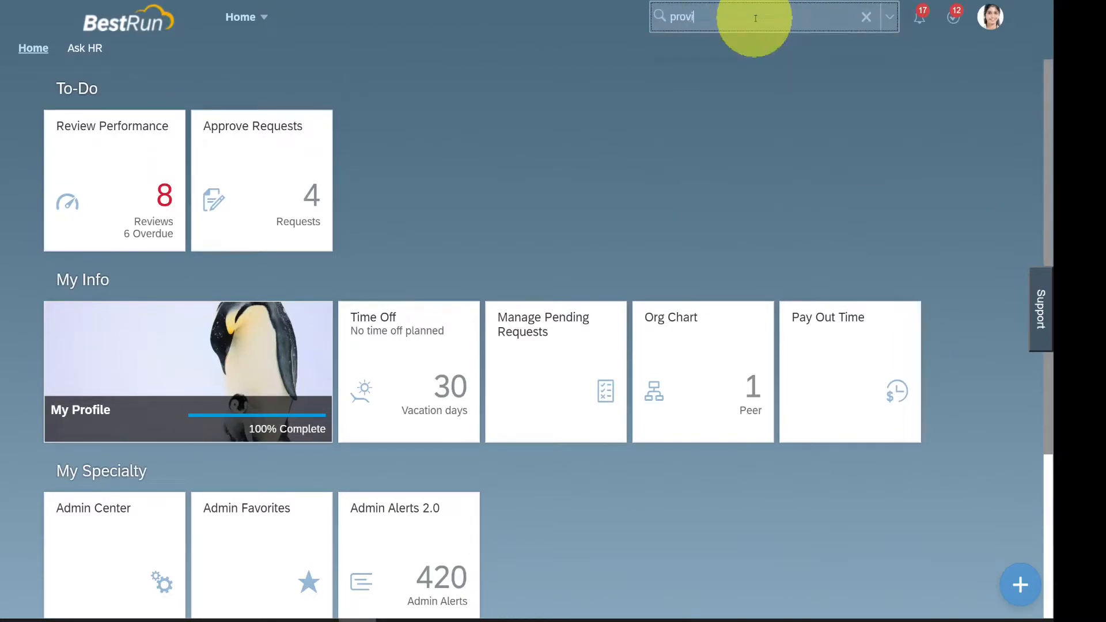
pyautogui.write('s')
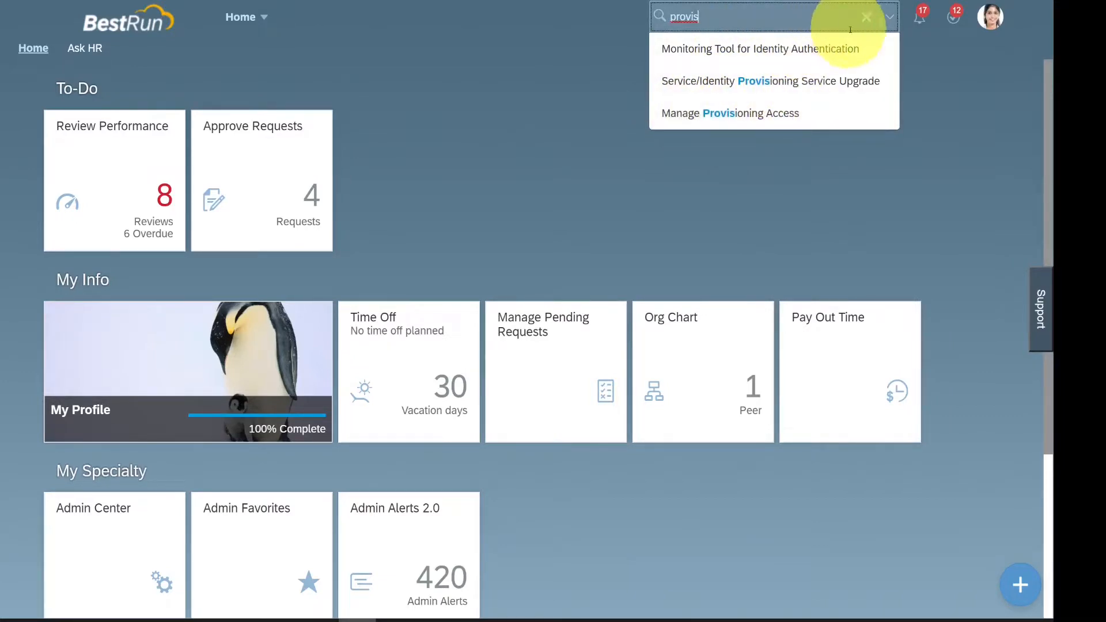
pyautogui.click(868, 20)
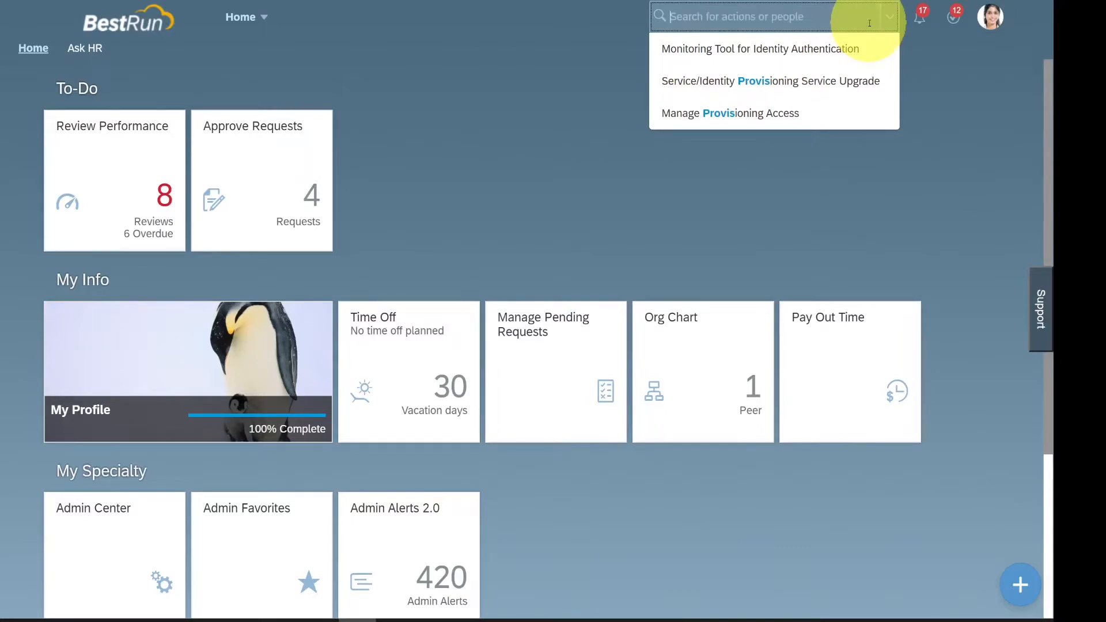
# Find Manage Permission Roles by searching for "roles" and open the System Admin role's permission settings
pyautogui.write('r')
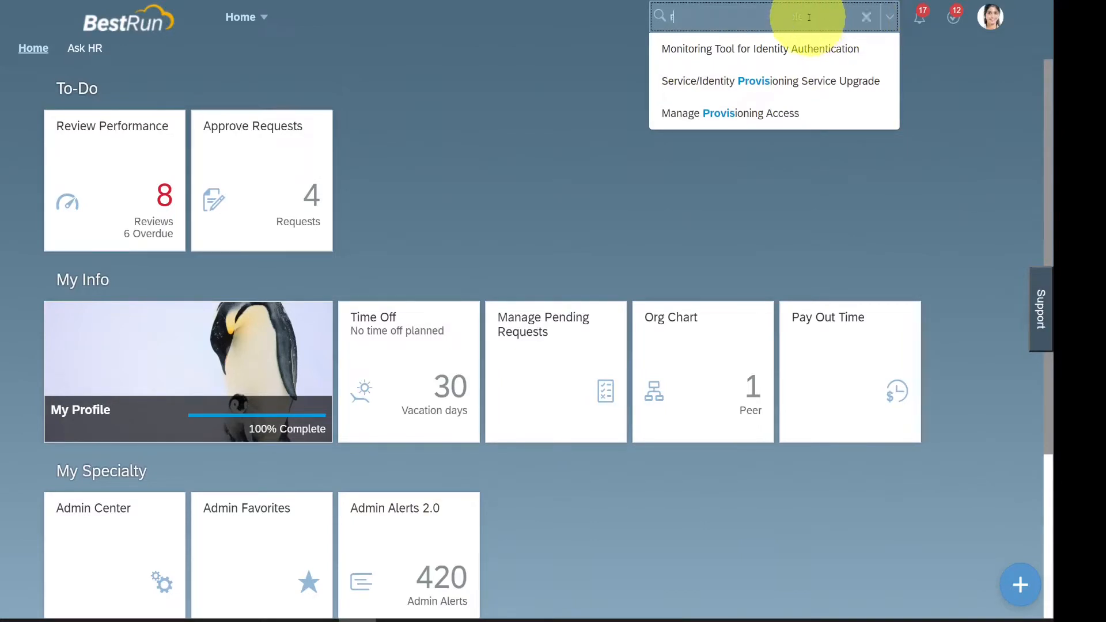
pyautogui.write('oles')
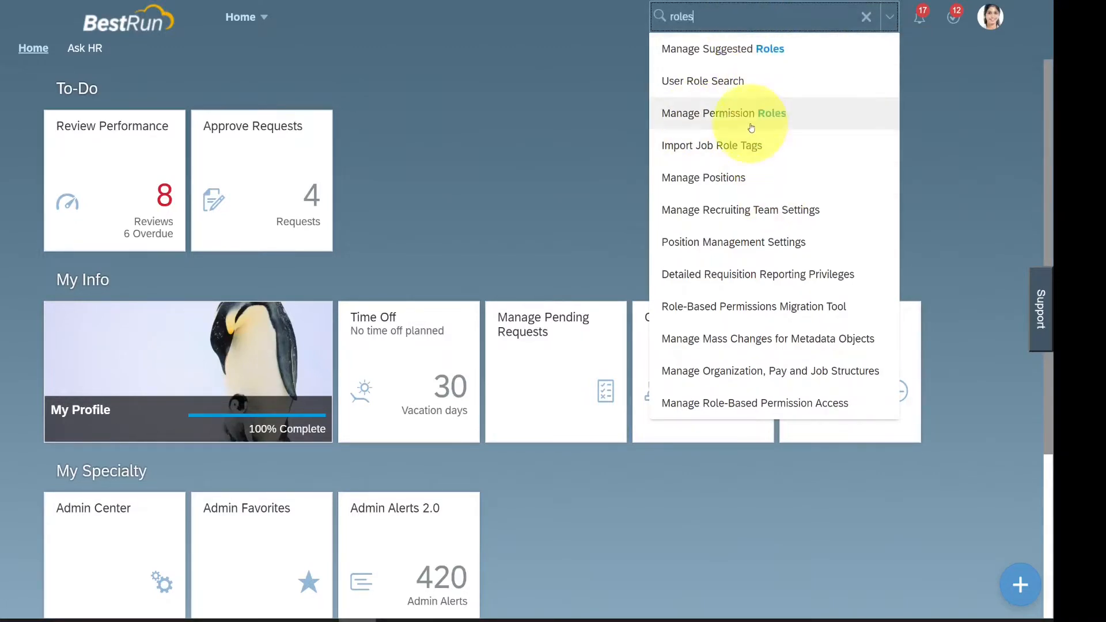
pyautogui.click(747, 114)
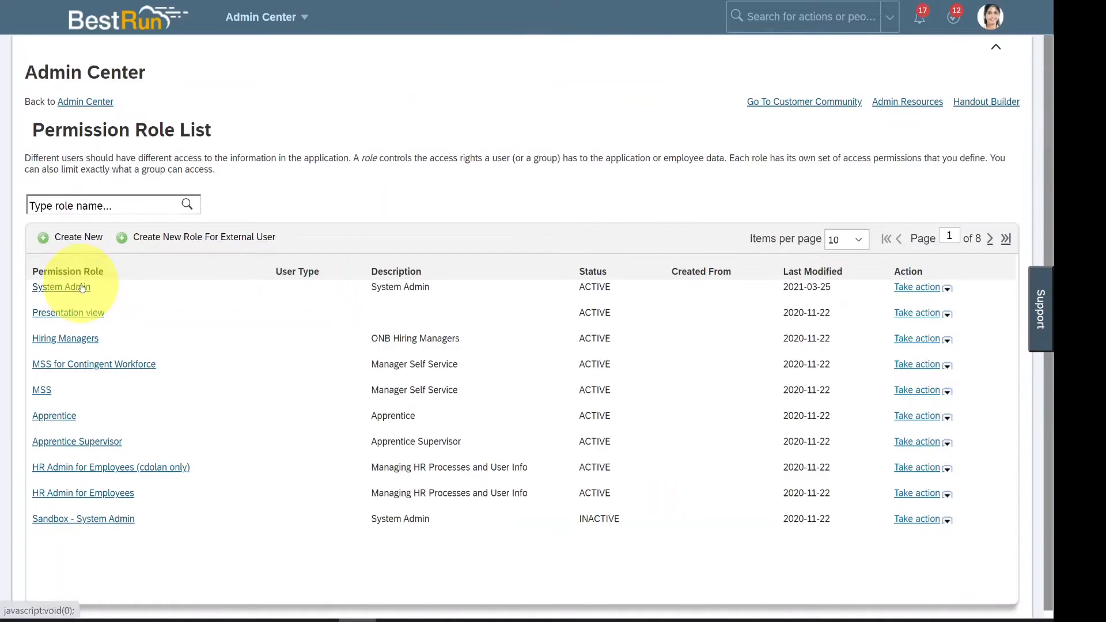
pyautogui.click(82, 287)
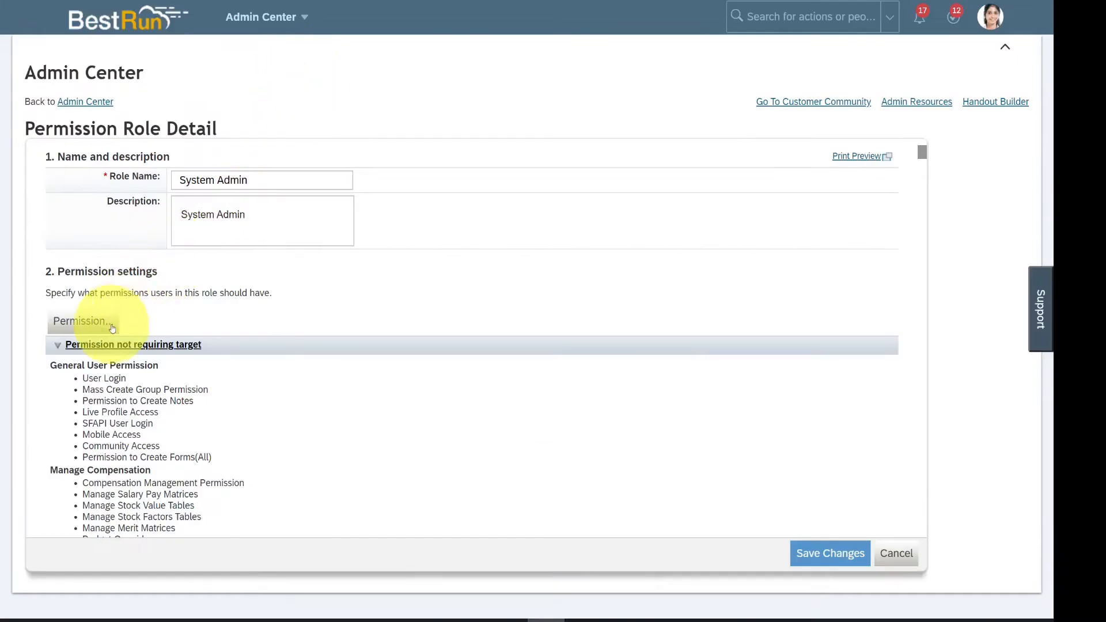
pyautogui.click(79, 324)
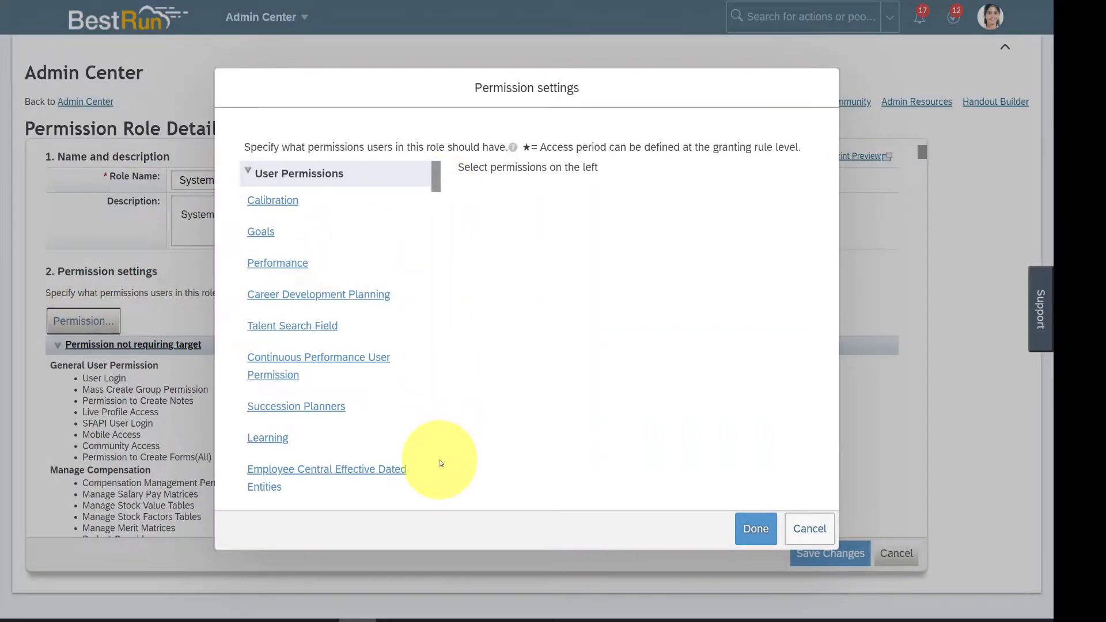
# Make sure View Provisioning Access and Control Provisioning Access are enabled under Manage System Properties, and save the System Admin role
pyautogui.scroll(-20, 441, 463)
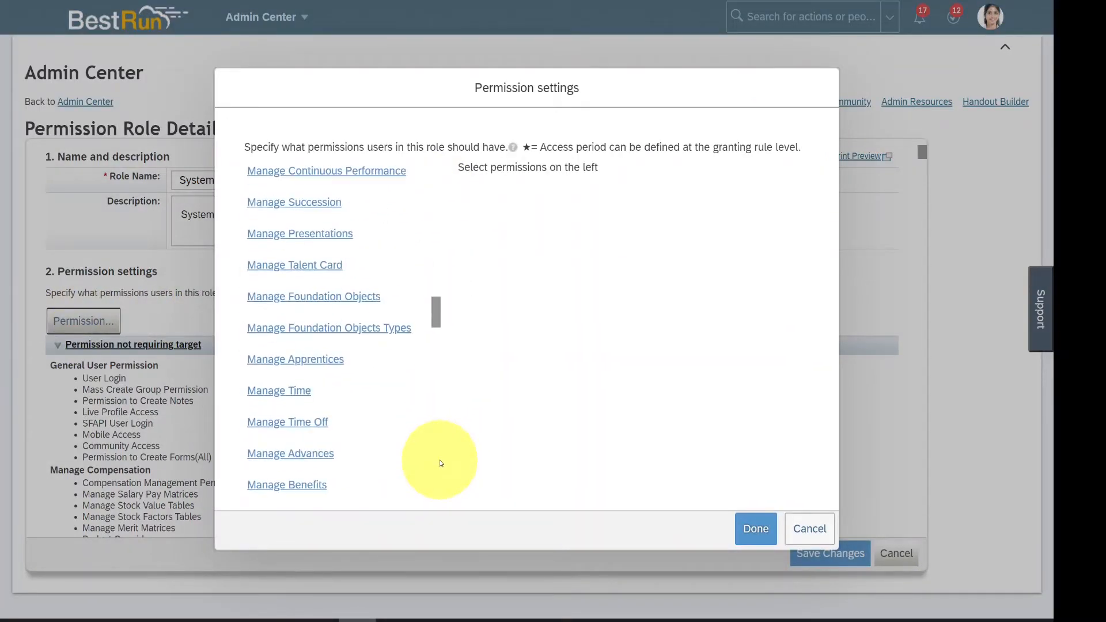
pyautogui.scroll(-5, 441, 464)
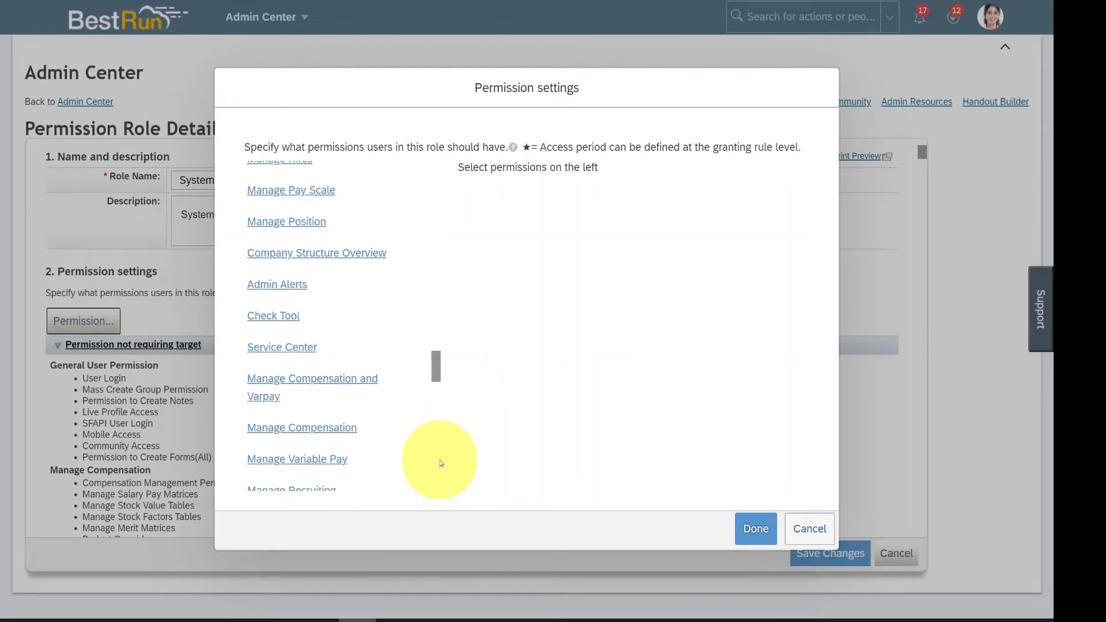
pyautogui.scroll(-5, 440, 463)
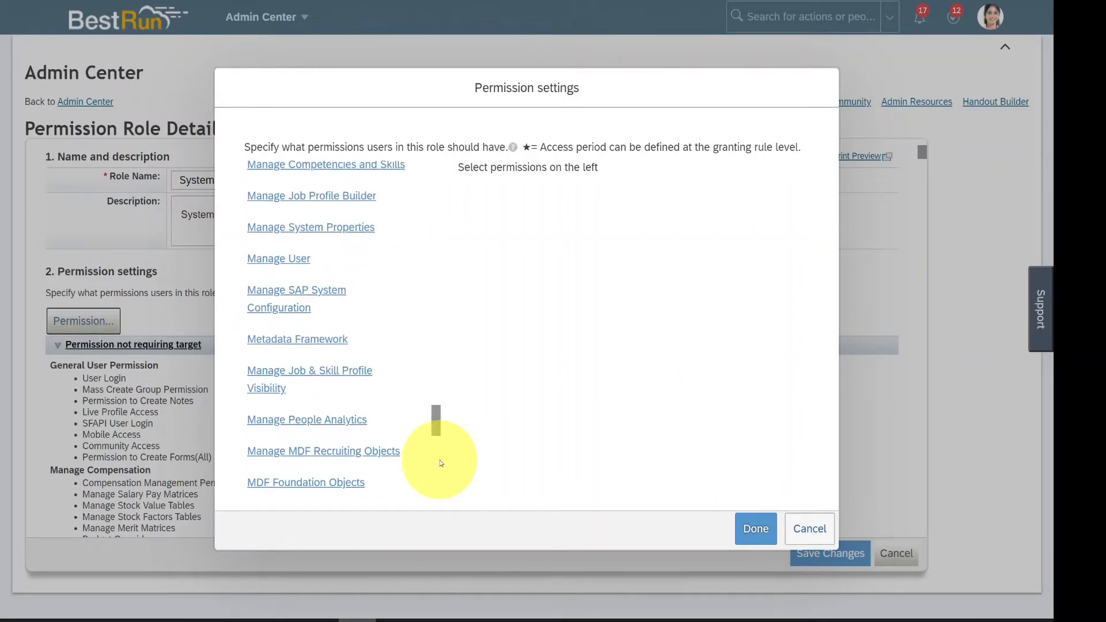
pyautogui.click(351, 233)
pyautogui.scroll(-5, 623, 364)
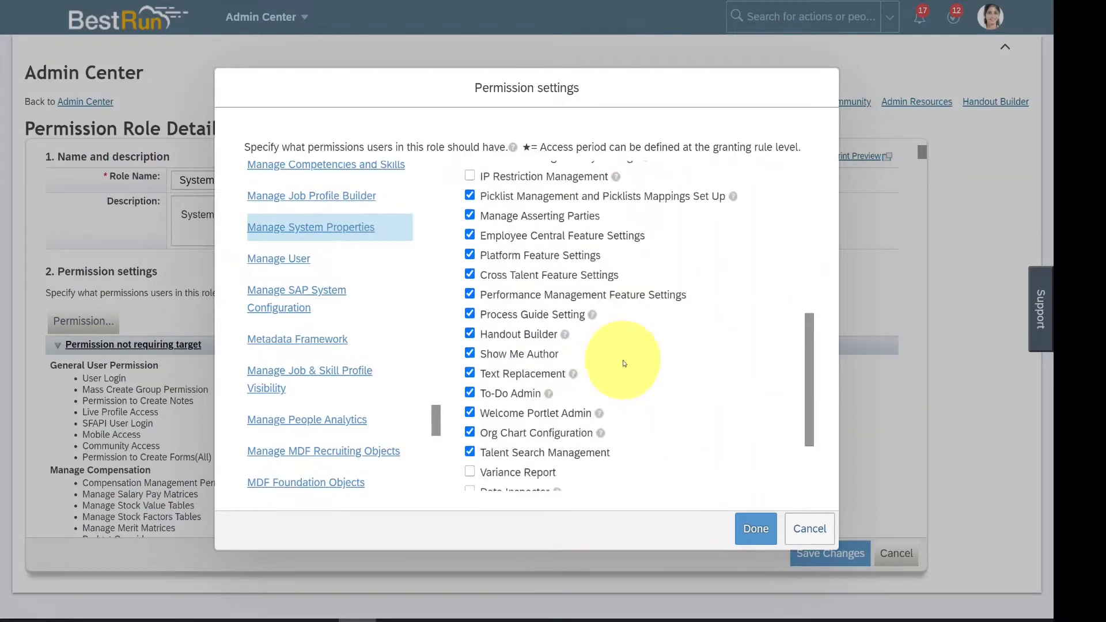
pyautogui.scroll(-3, 624, 364)
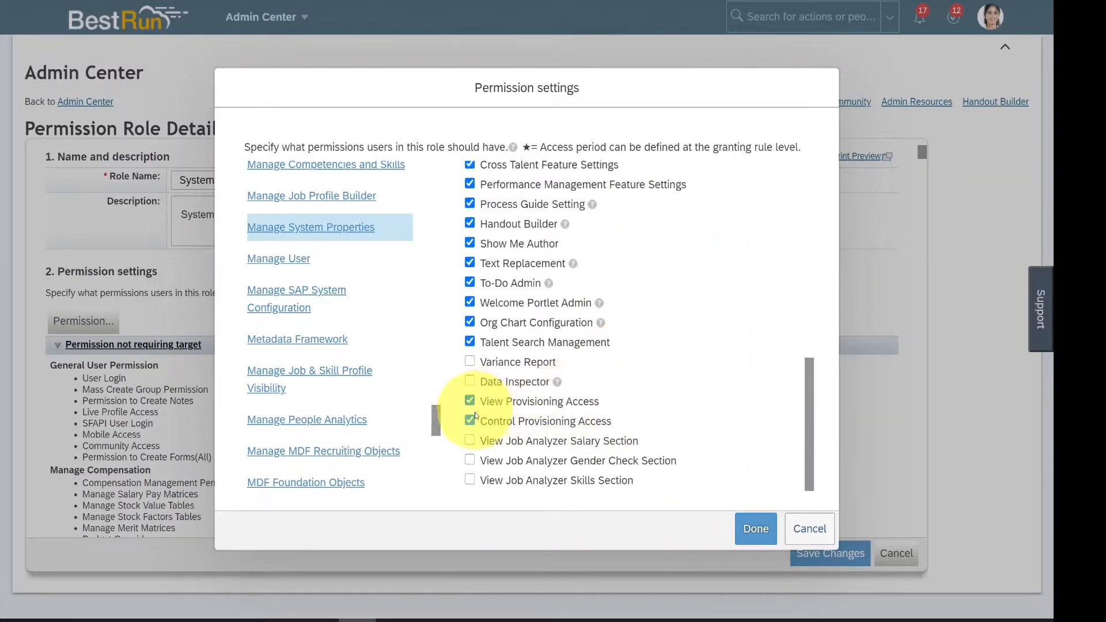
pyautogui.click(756, 529)
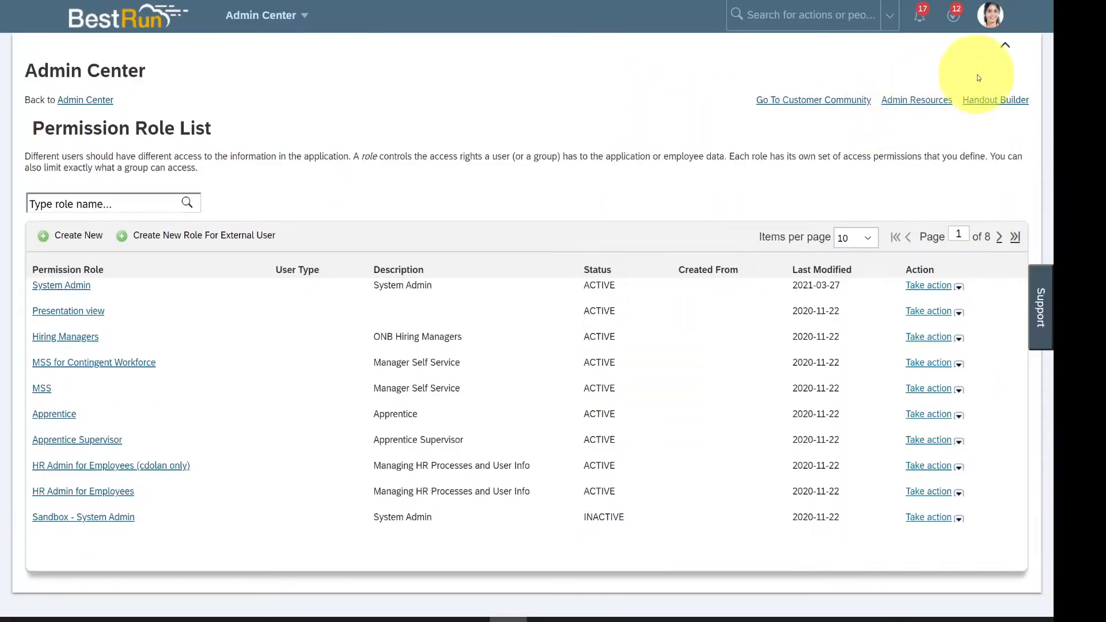
# Log out of the administrator account and log back in with the prefilled credentials
pyautogui.click(994, 23)
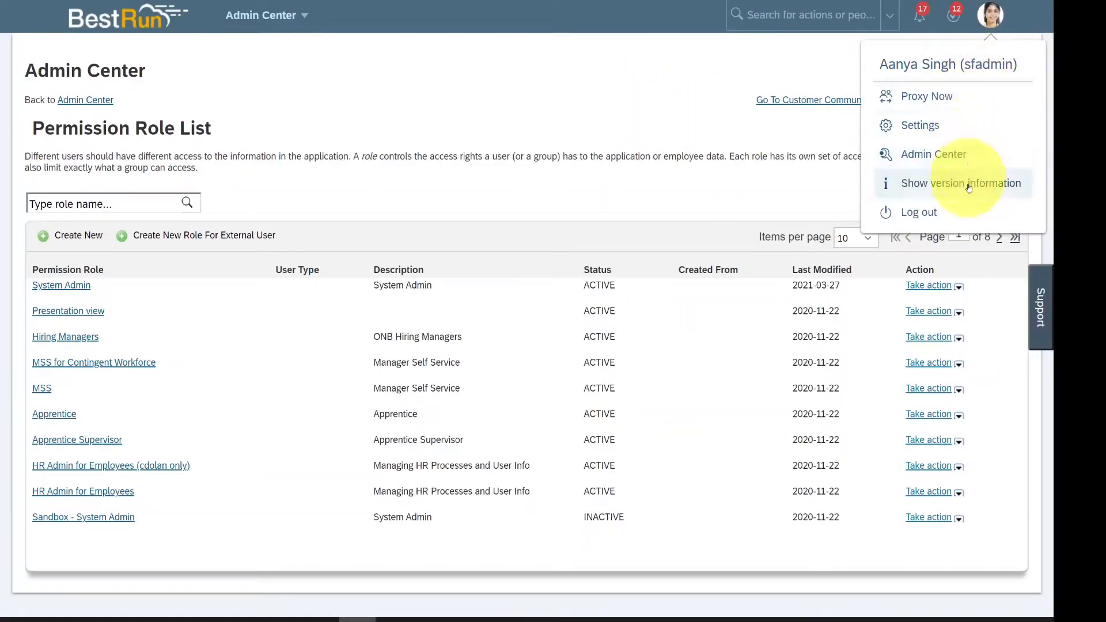
pyautogui.click(964, 207)
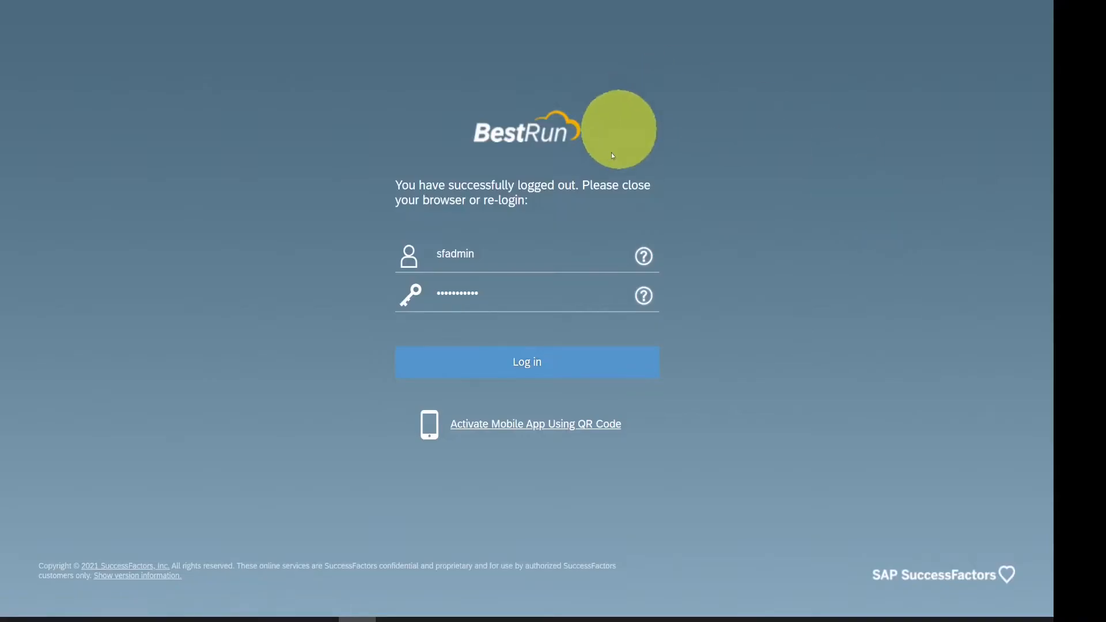
pyautogui.click(544, 368)
# Search the actions for "provision" and open Manage Provisioning Access
pyautogui.click(824, 10)
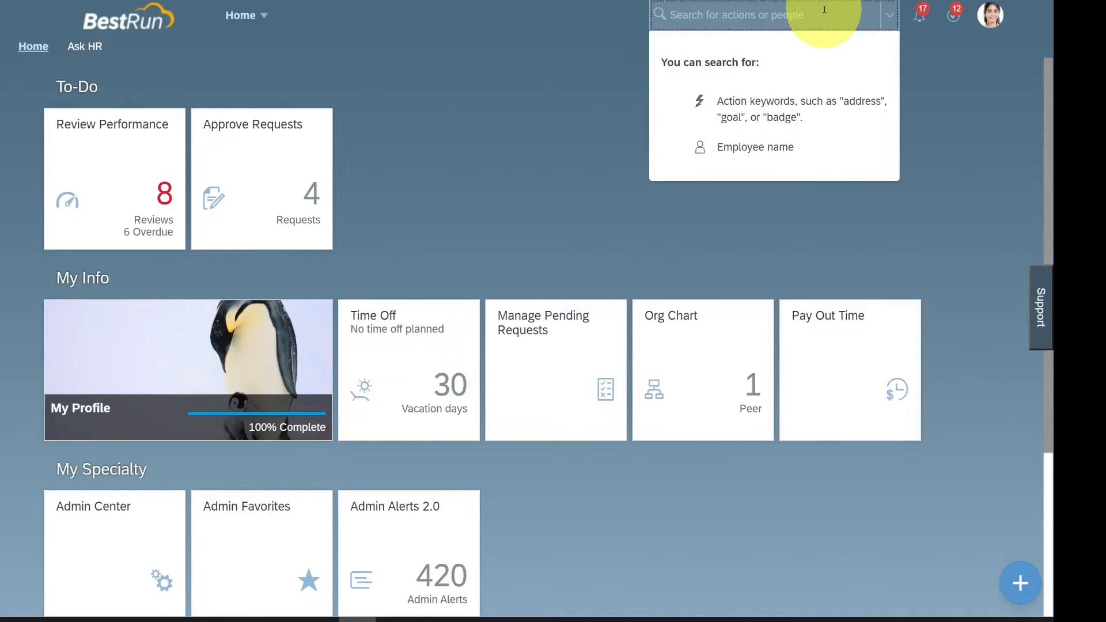
pyautogui.write('pr')
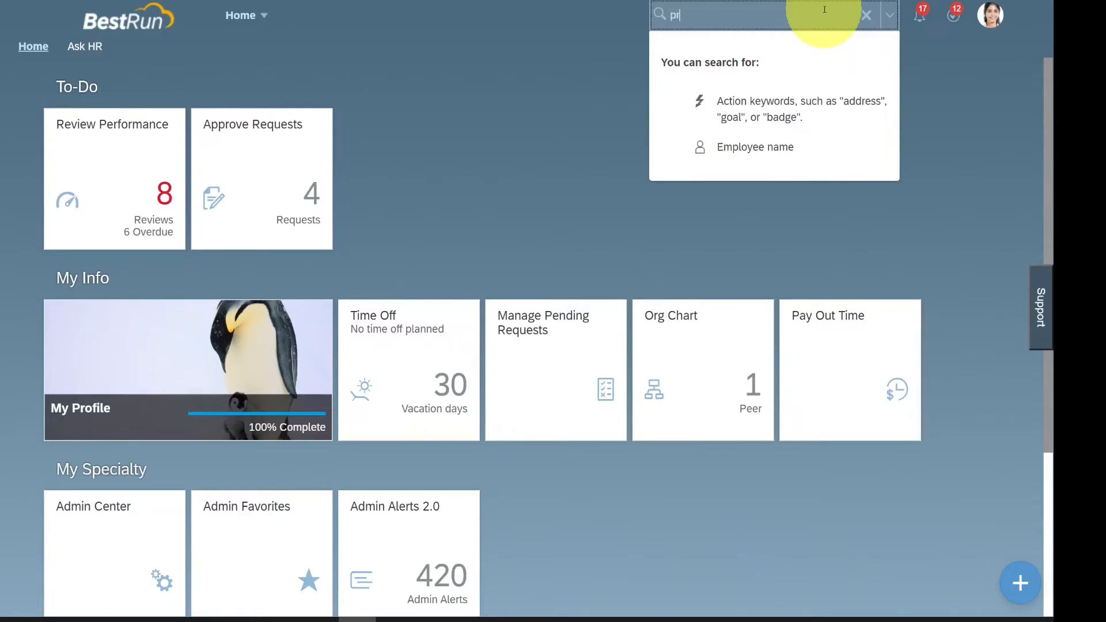
pyautogui.write('ovision')
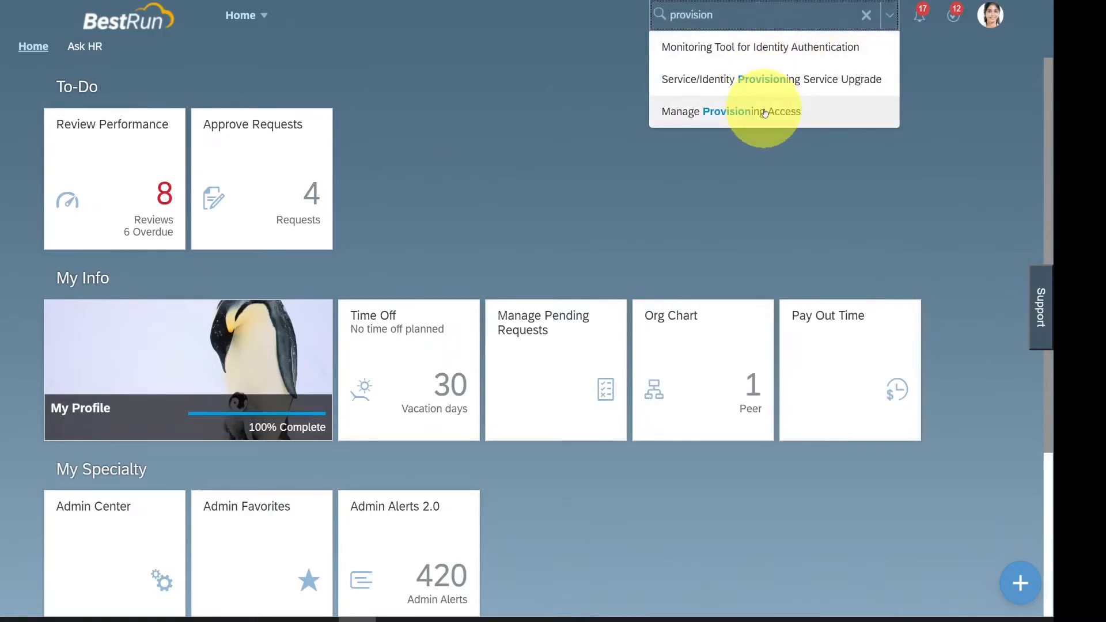
pyautogui.click(765, 113)
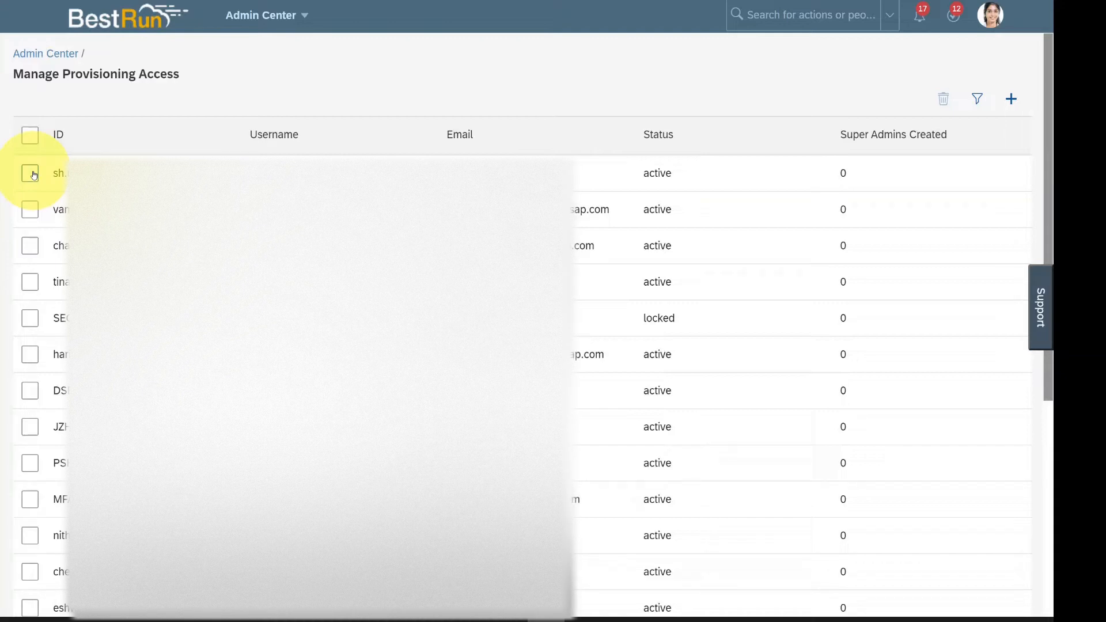
pyautogui.click(30, 173)
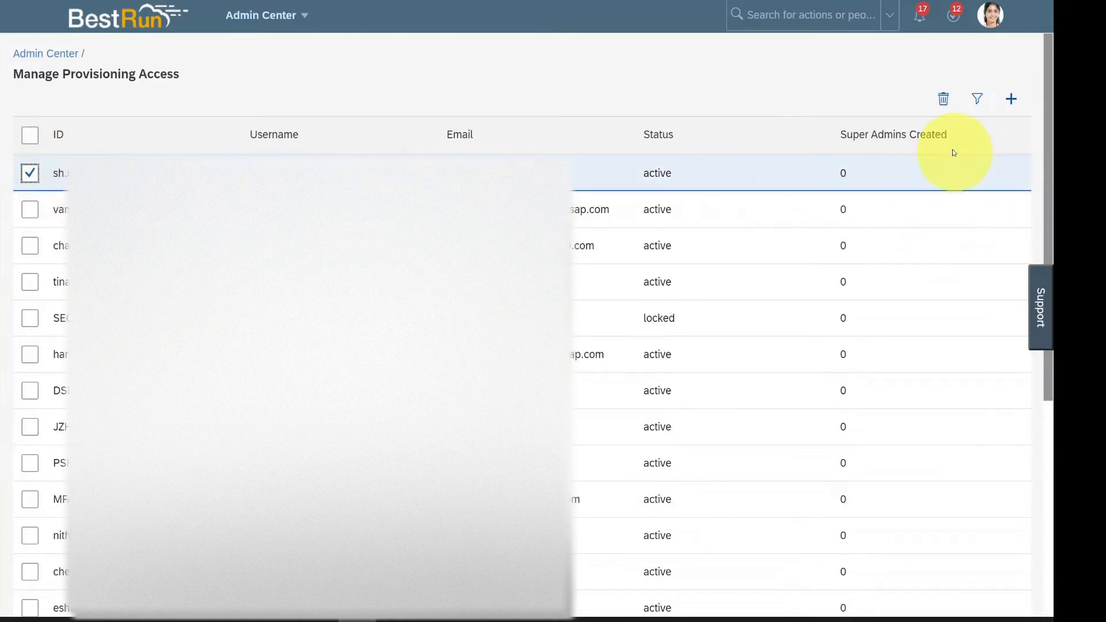
pyautogui.click(945, 113)
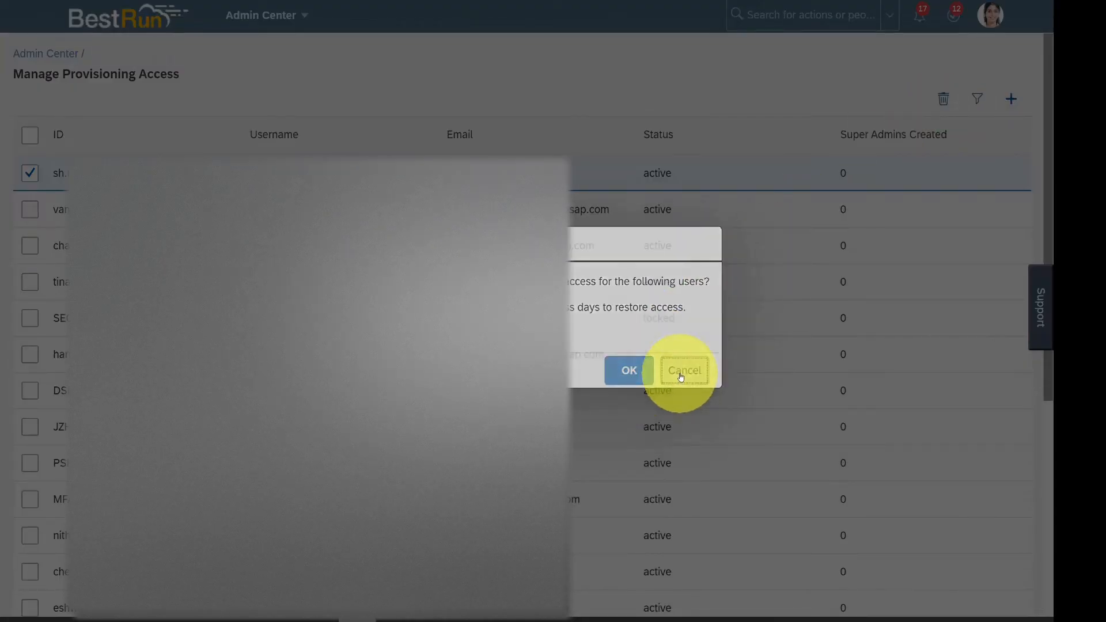
pyautogui.click(680, 373)
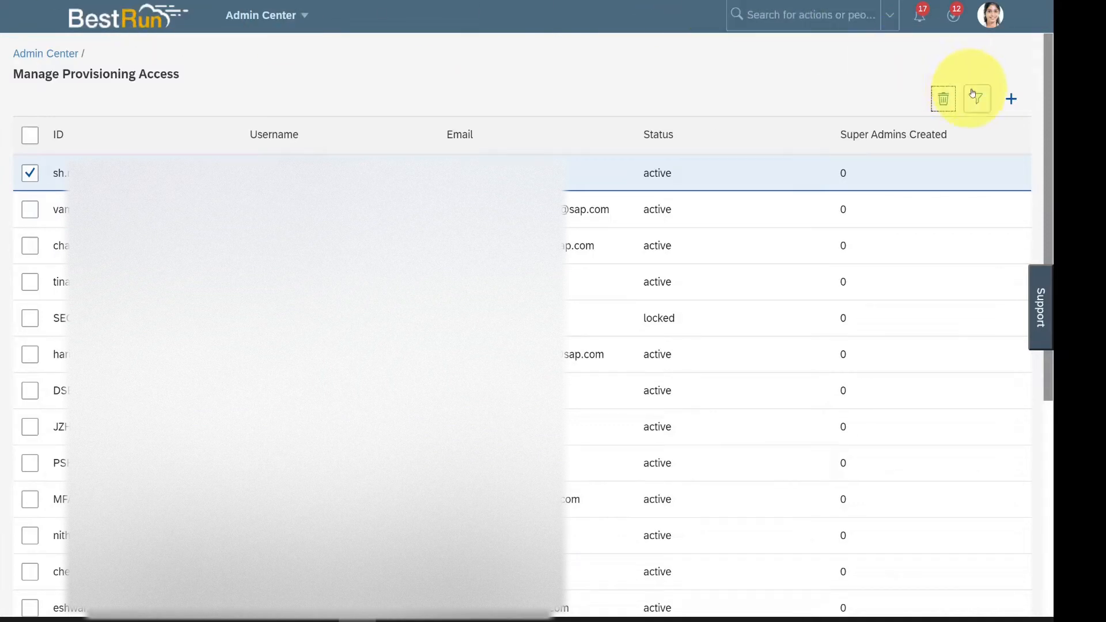
# Add a user to the provisioning access list by pasting the user's identifier and accepting the access statement
pyautogui.click(1010, 102)
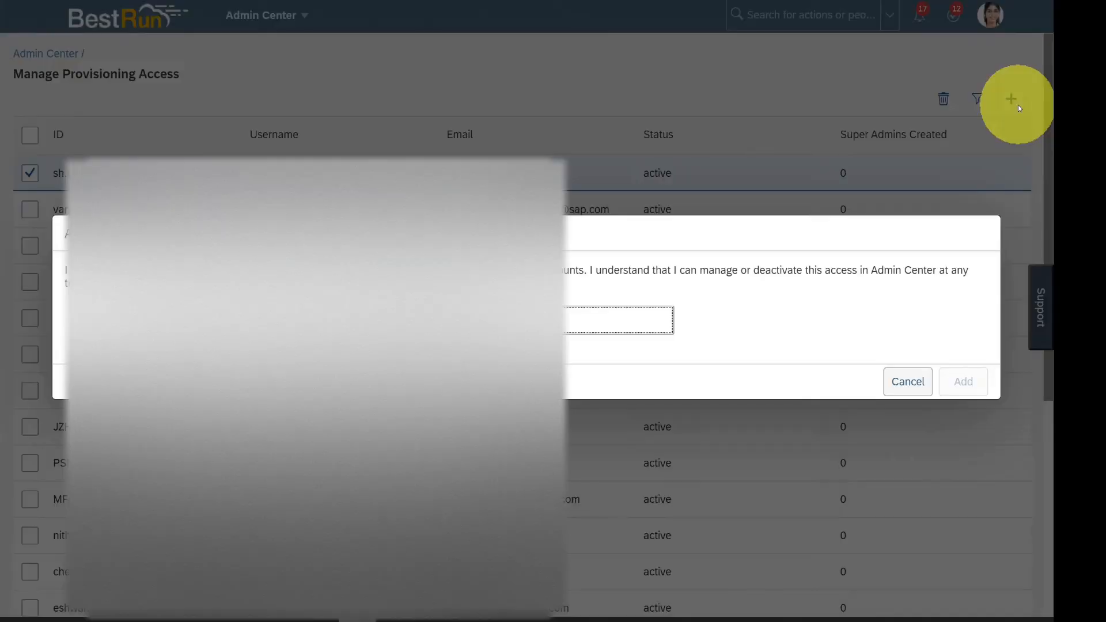
pyautogui.hotkey('ctrl', 'v')
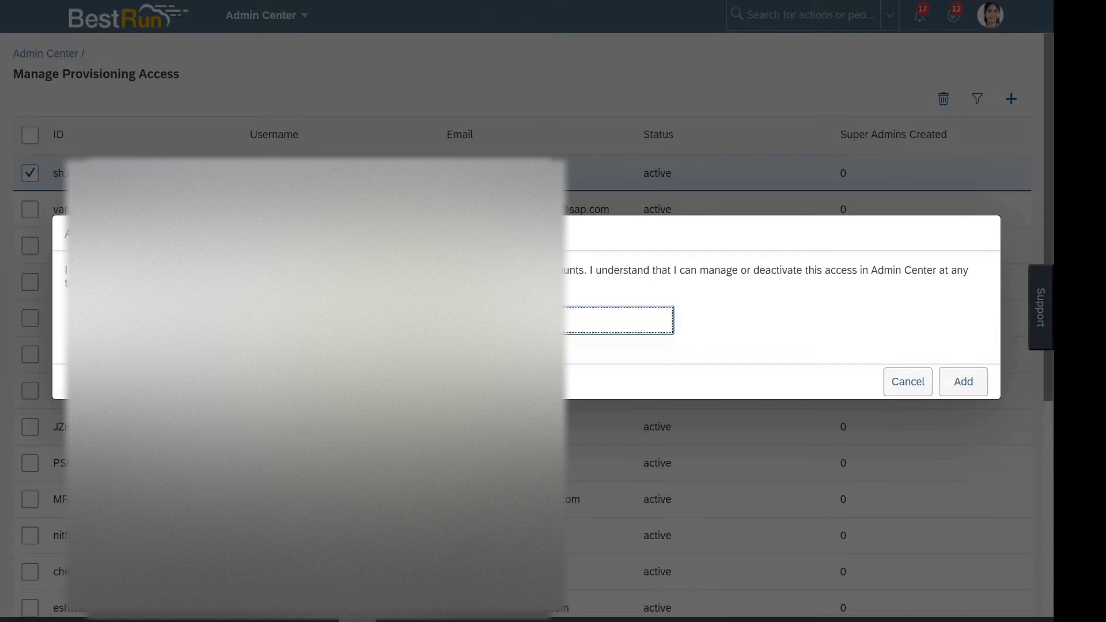
pyautogui.click(974, 388)
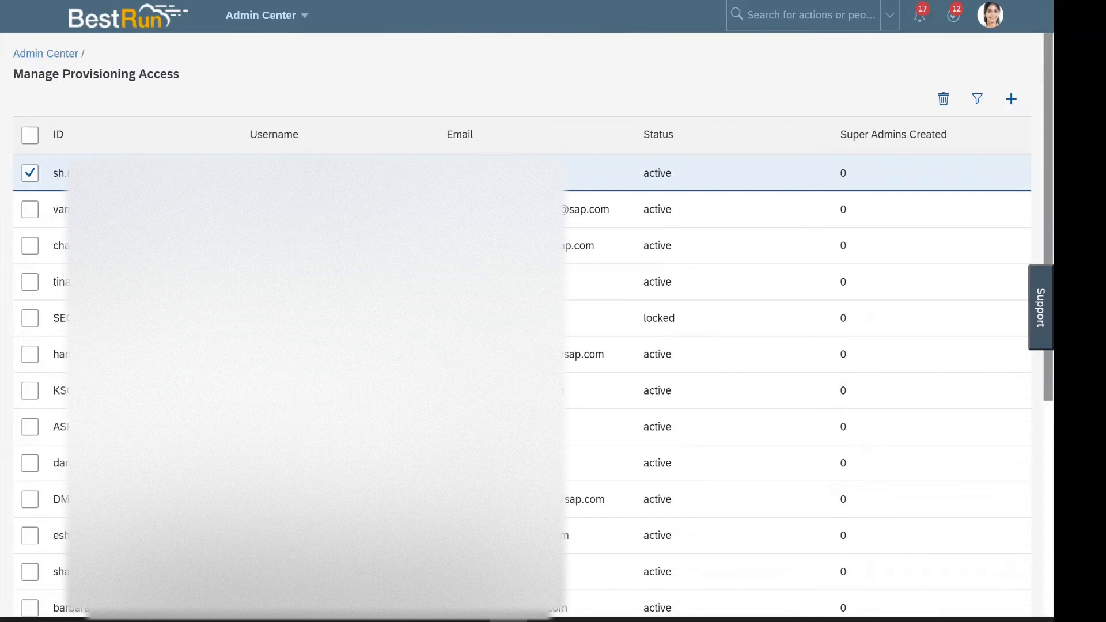
# Search the actions for "support" and open Manage Support Access
pyautogui.click(812, 20)
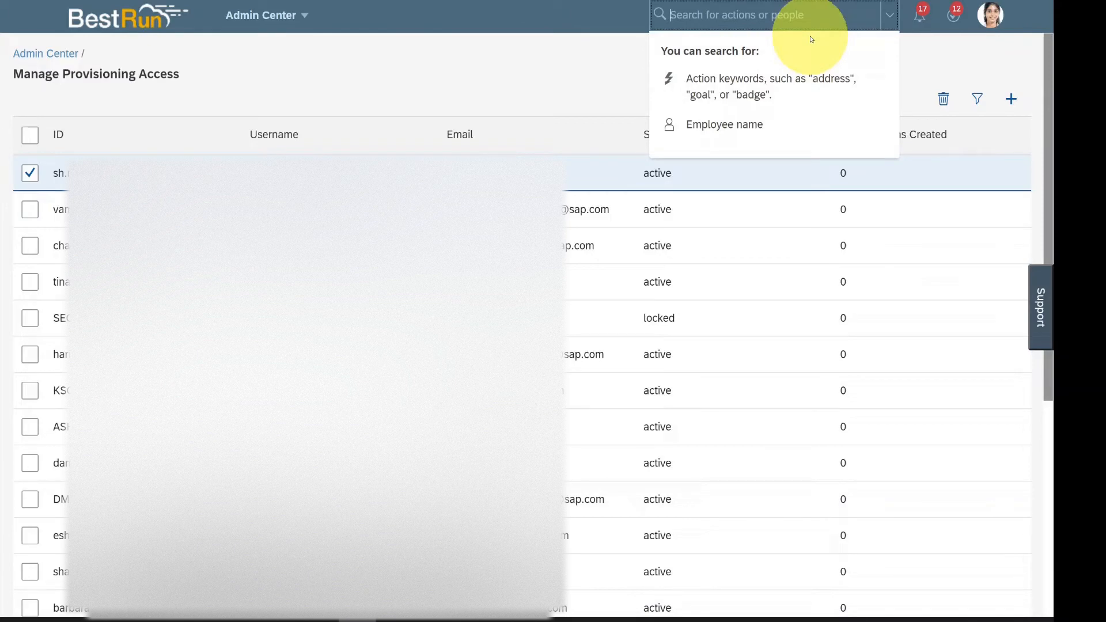
pyautogui.write('supp')
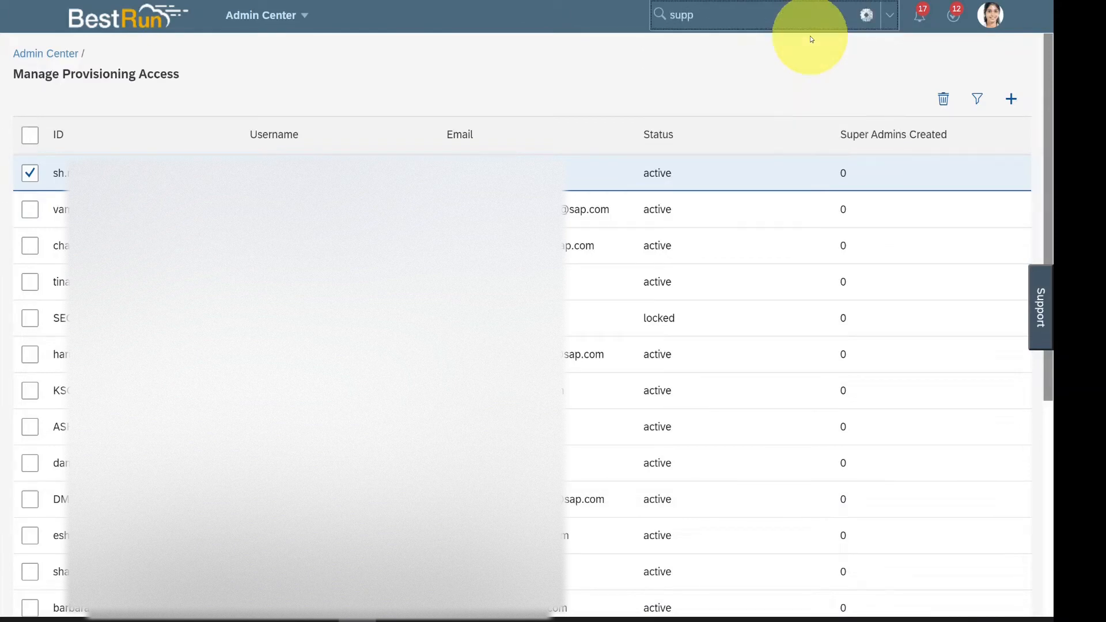
pyautogui.write('ort')
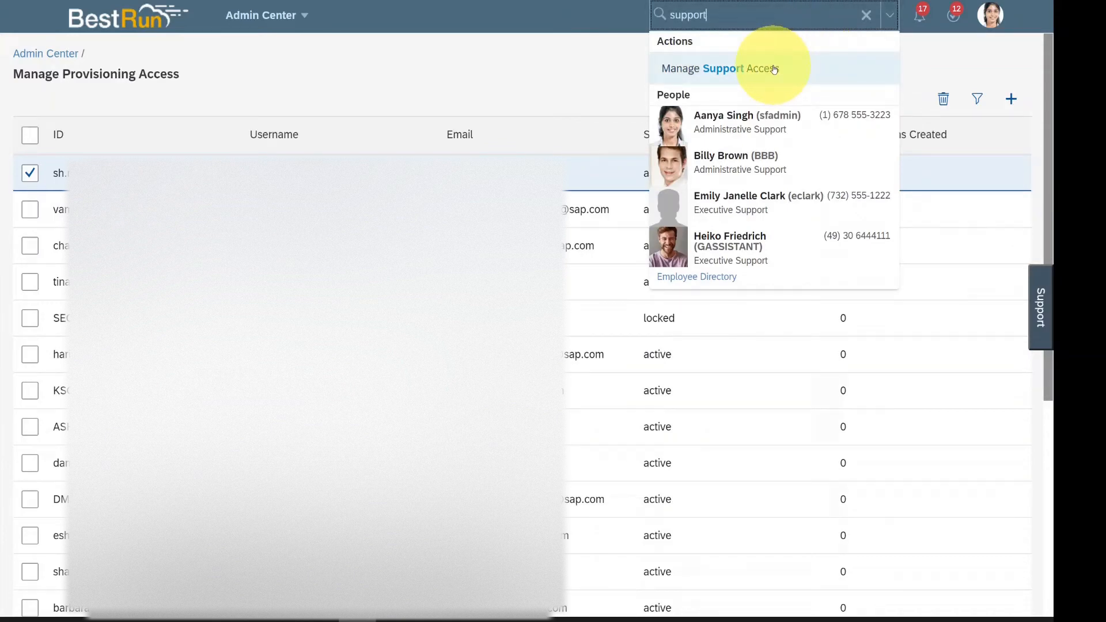
pyautogui.click(775, 69)
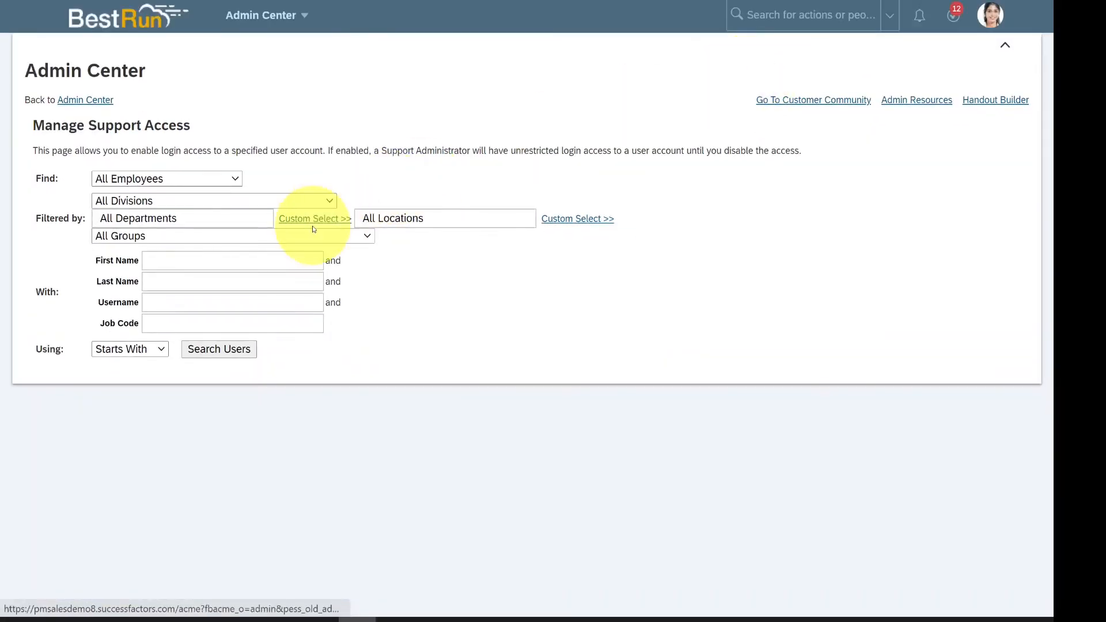
# Grant Support Administrator access to two accounts found by first name, and list the matching users again
pyautogui.click(268, 258)
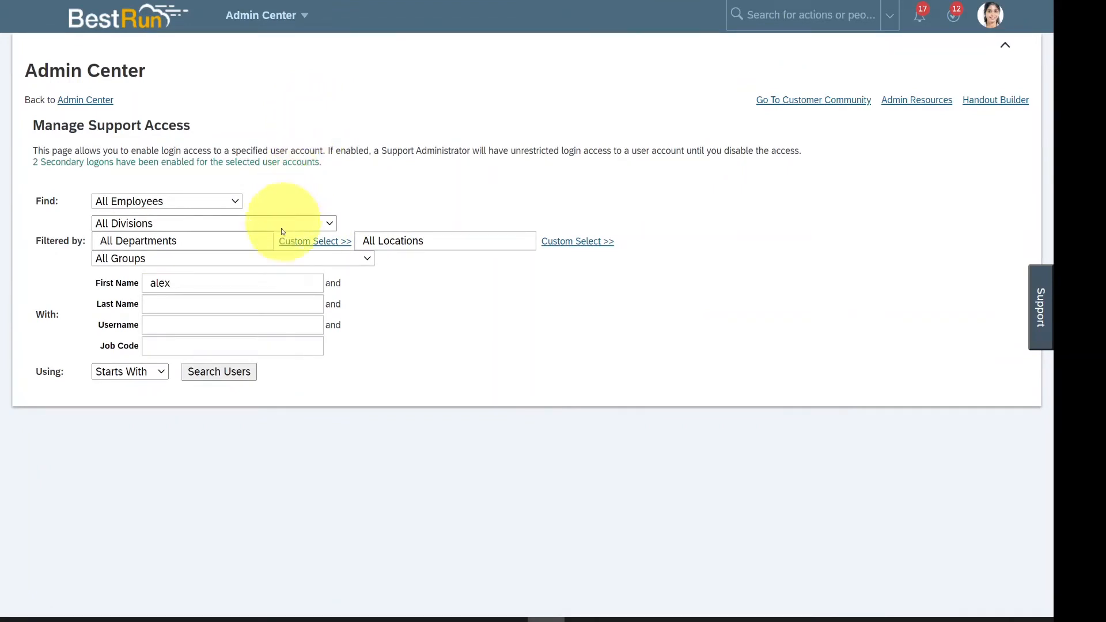
pyautogui.click(218, 371)
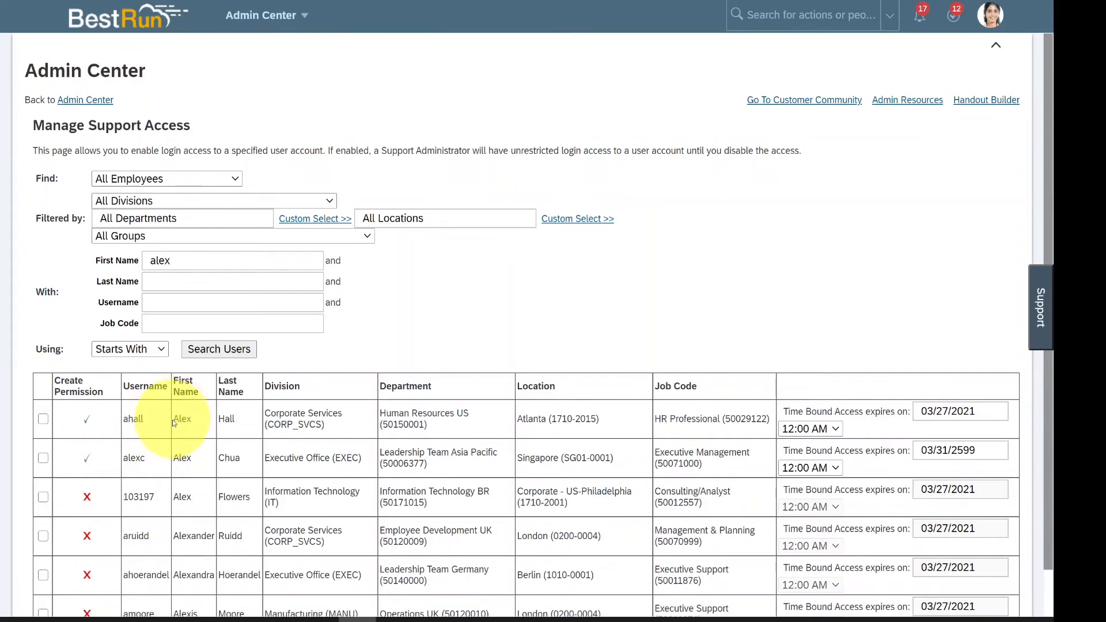
# Disable support access for the HR Professional account located in Atlanta
pyautogui.scroll(-1, 262, 425)
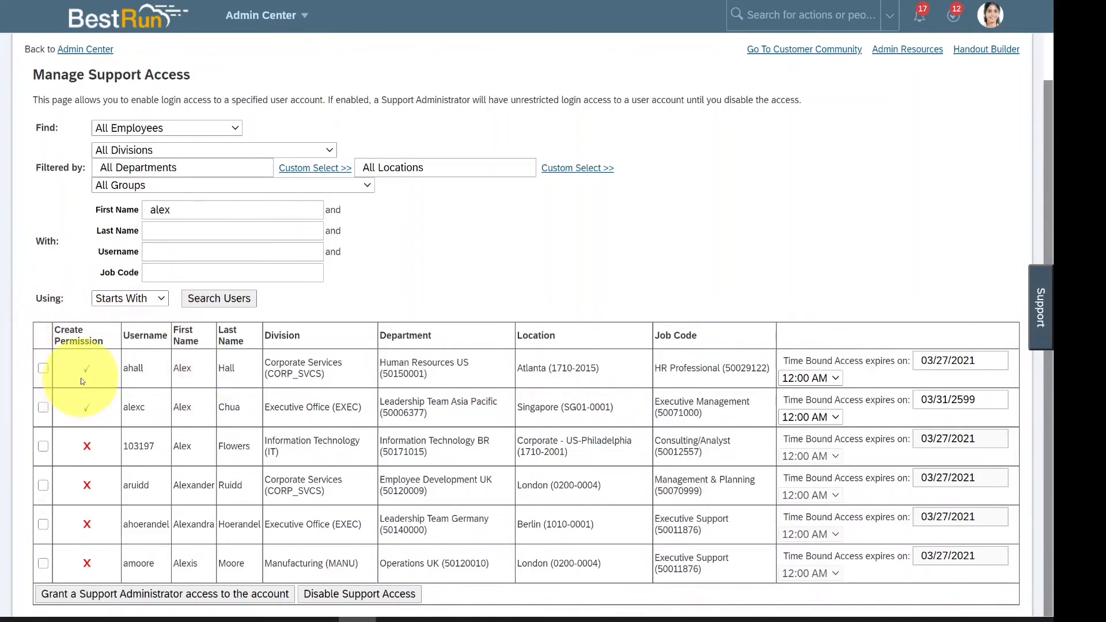
pyautogui.click(43, 369)
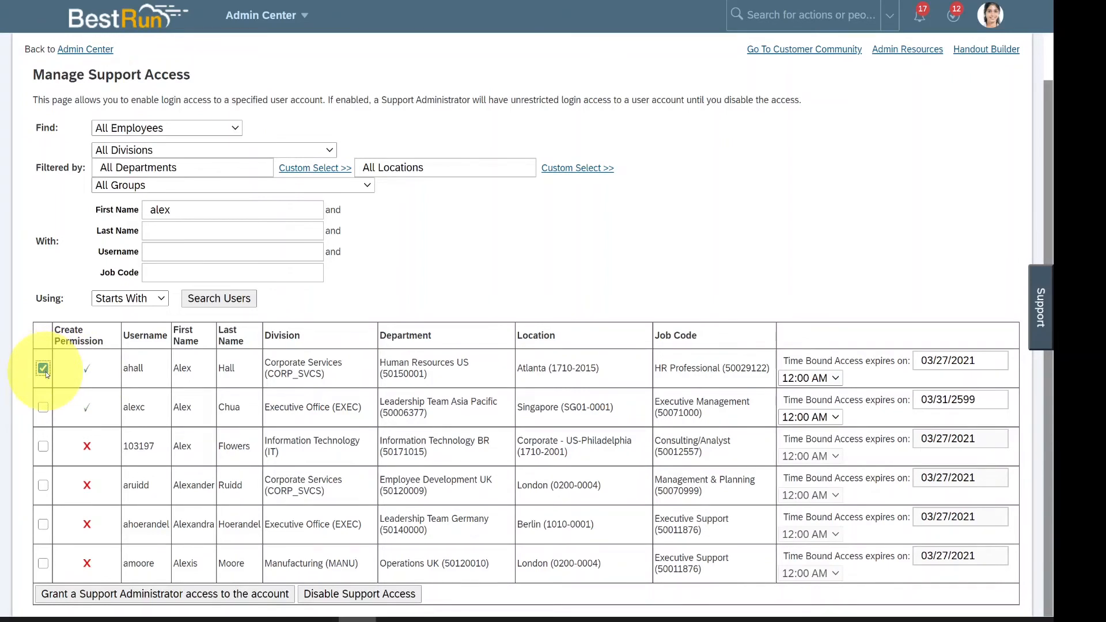
pyautogui.click(352, 594)
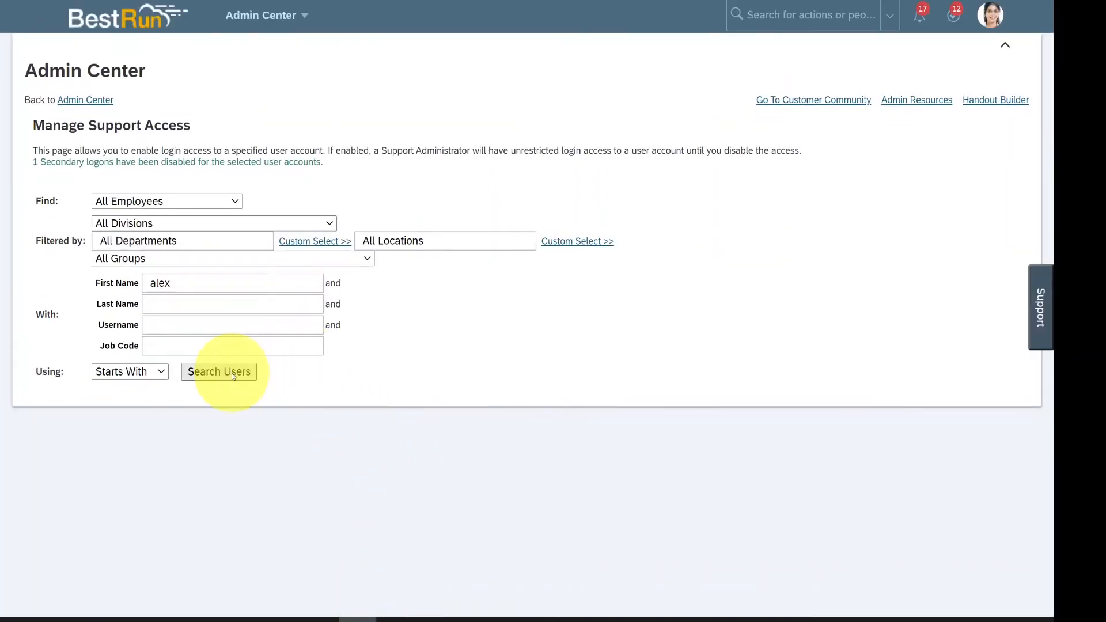
# Repeat the user search, select the Atlanta HR Professional account, and inspect the access expiry date calendar of the Singapore account
pyautogui.click(232, 374)
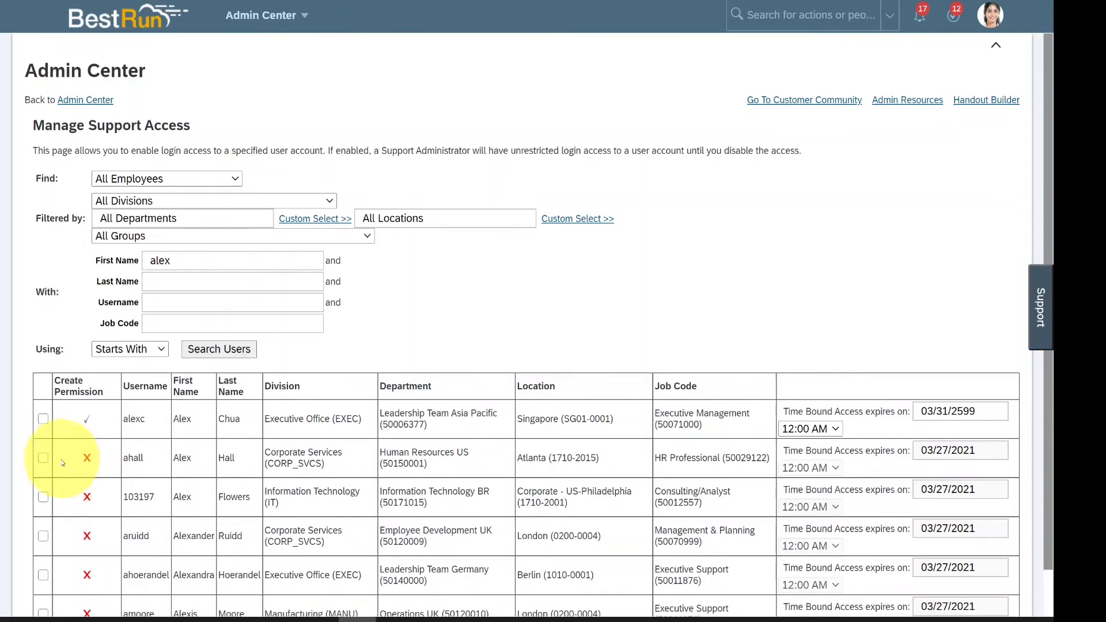
pyautogui.click(43, 458)
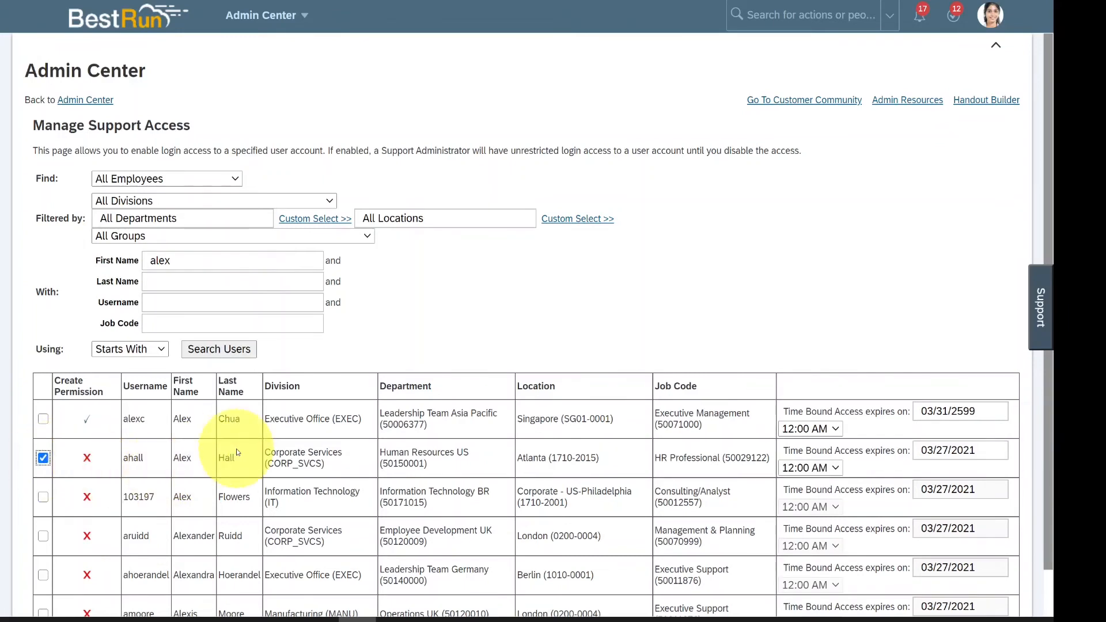
pyautogui.scroll(-1, 236, 452)
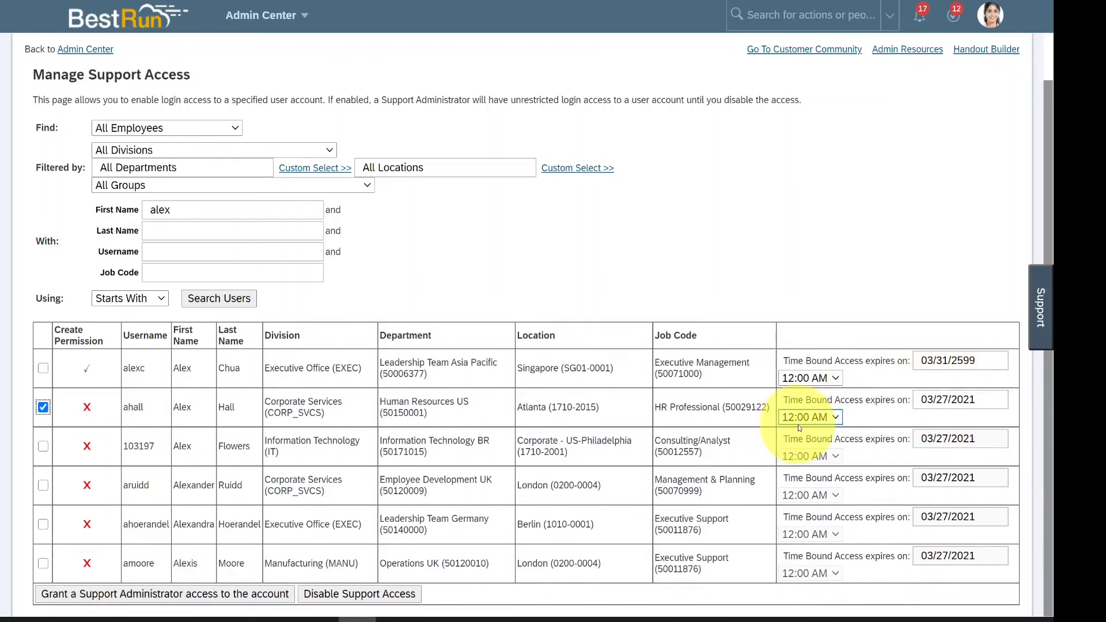
pyautogui.click(985, 365)
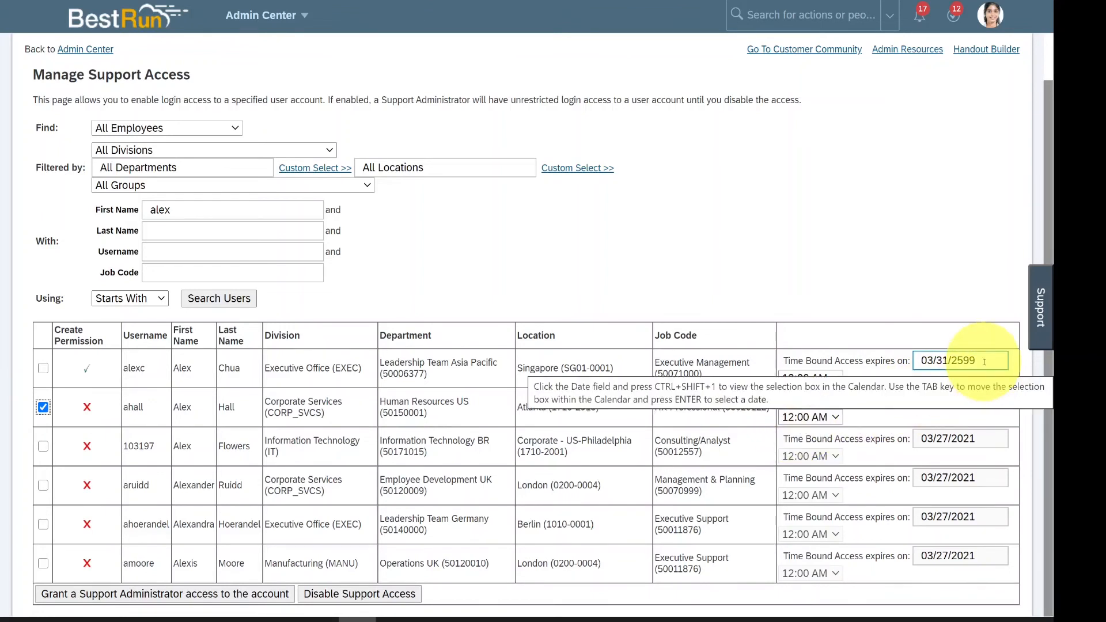
pyautogui.click(982, 361)
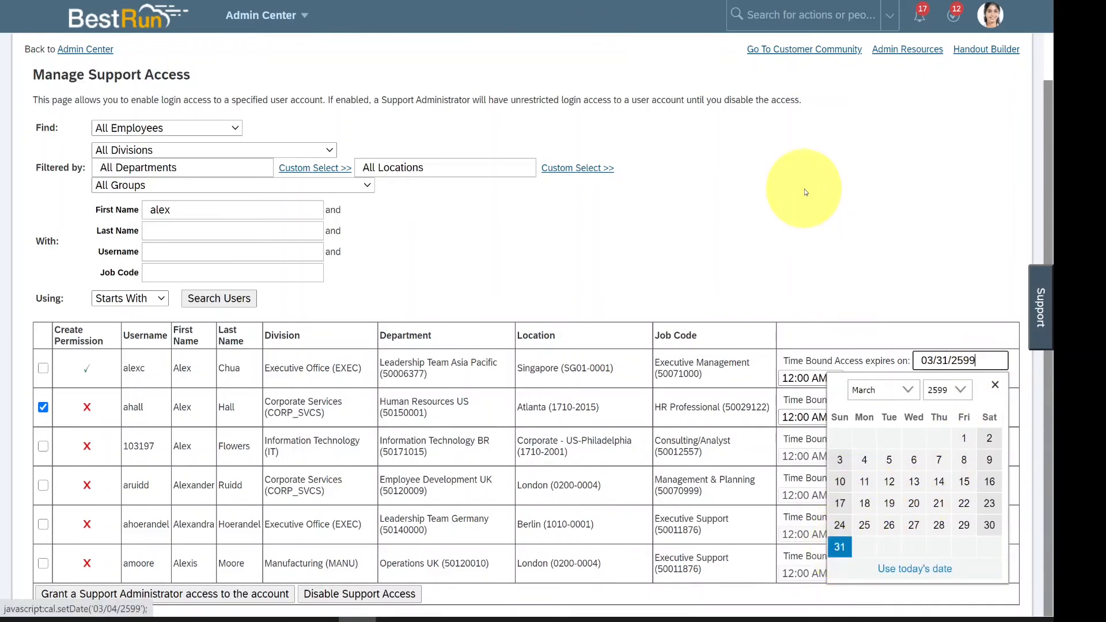
pyautogui.click(804, 191)
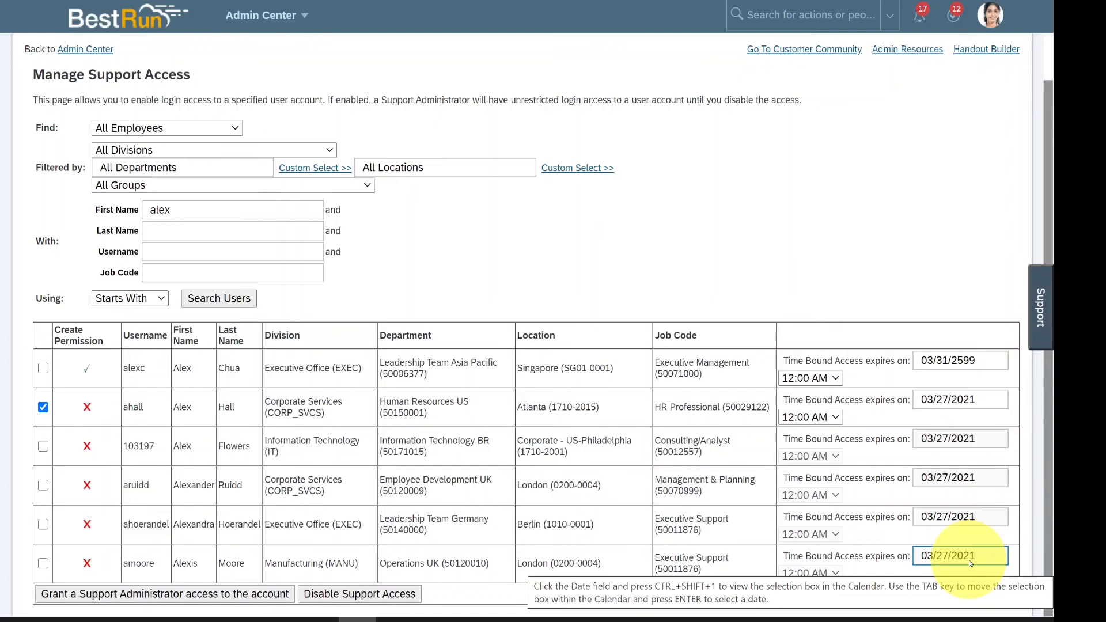
# Leave Manage Support Access and return to the home page
pyautogui.click(135, 30)
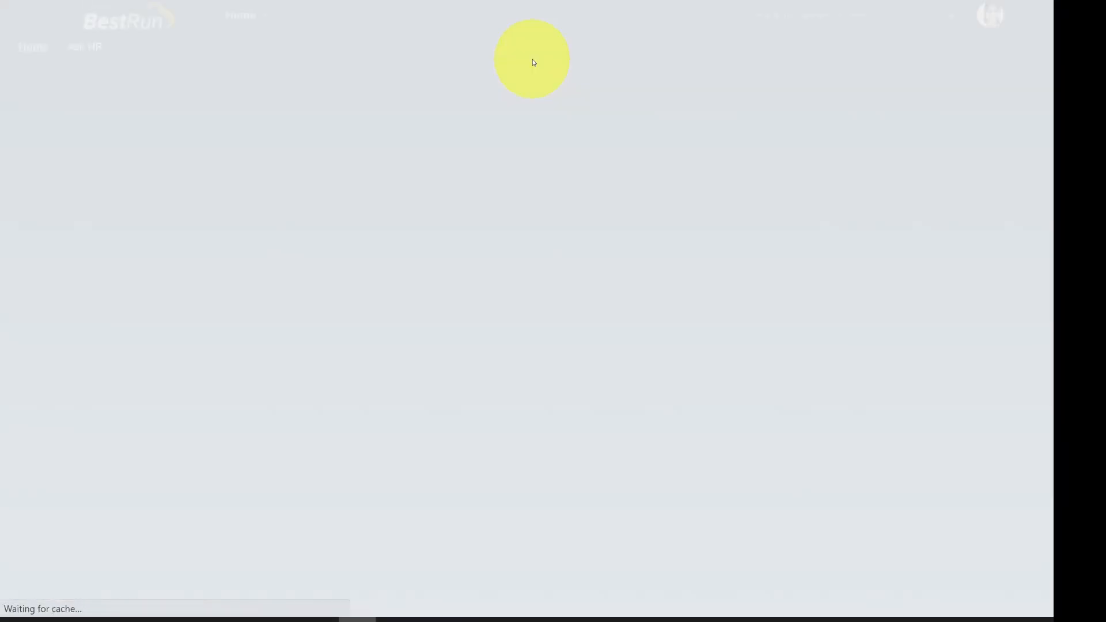